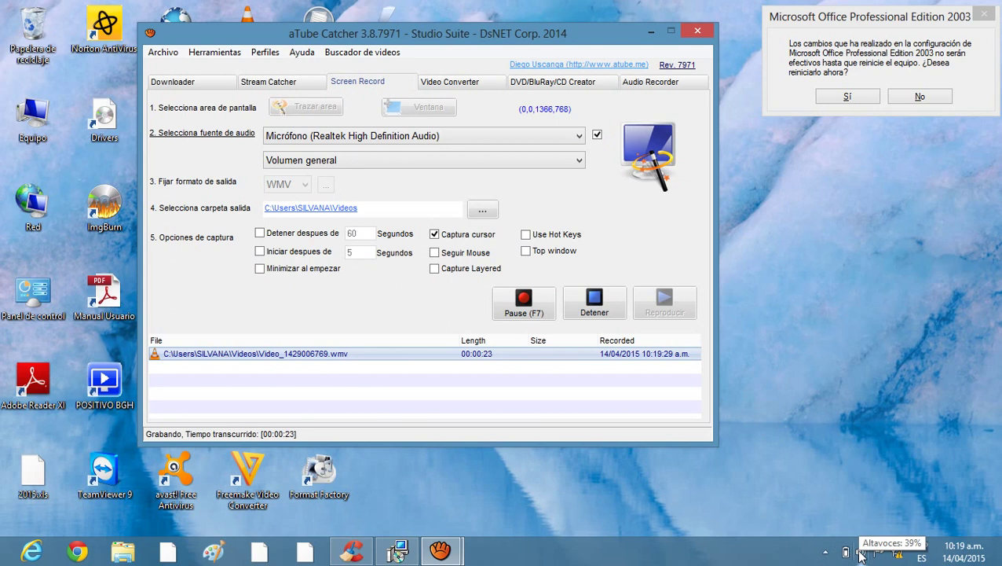
- Raise the system speaker volume and close the volume control
click(861, 555)
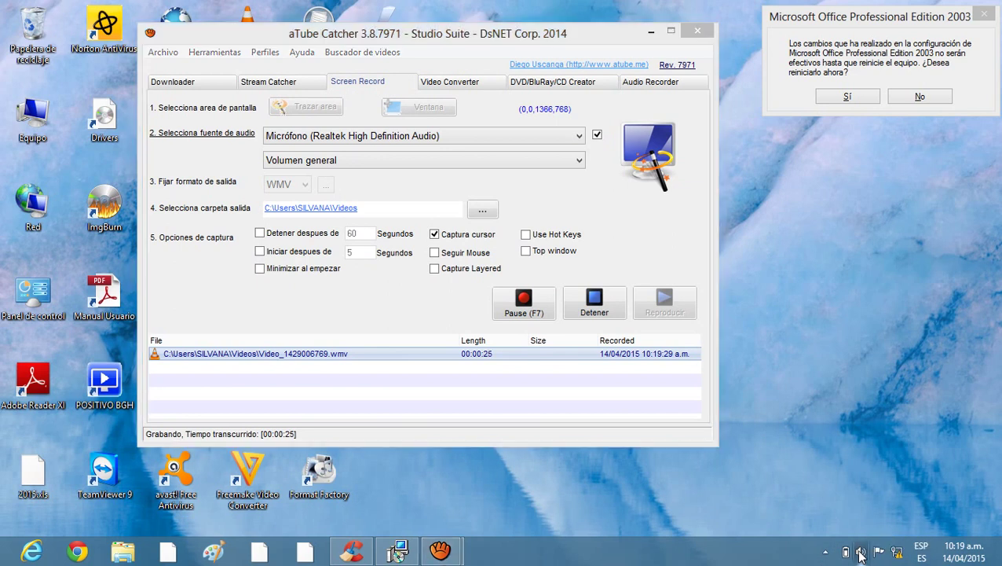
drag(858, 421, 857, 400)
click(906, 319)
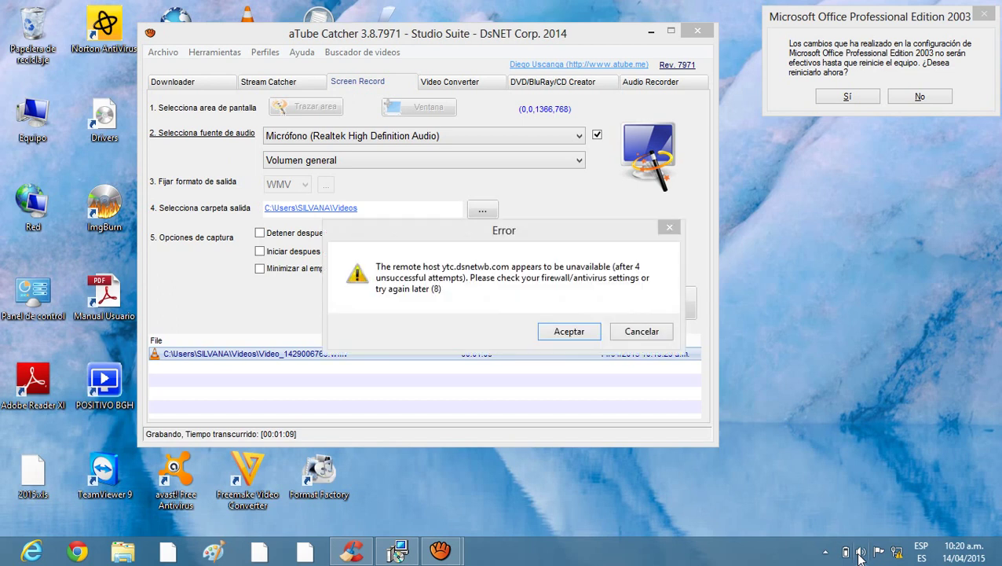
- Move the Error dialog around the desktop and place it back over the aTube Catcher window
drag(534, 240, 931, 218)
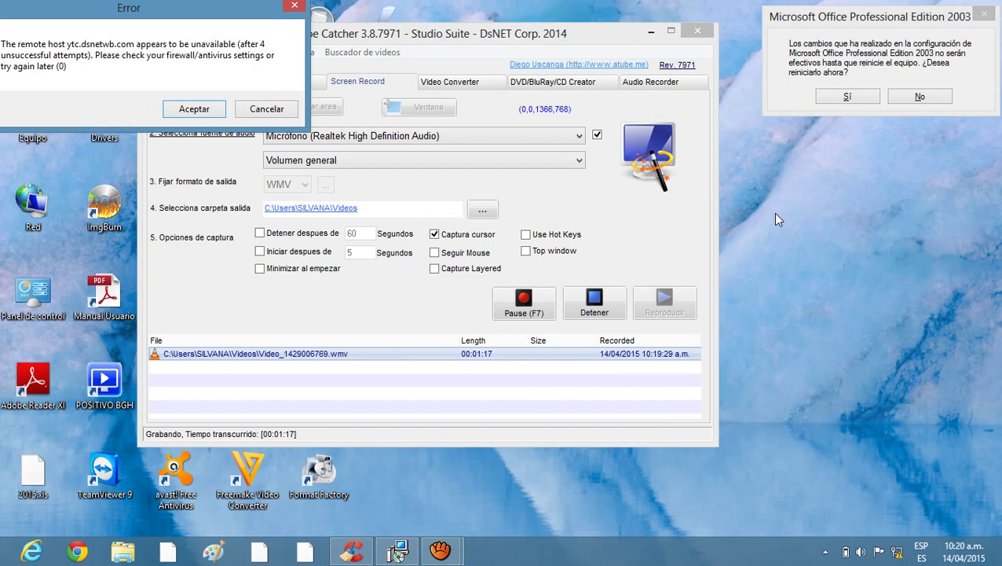
drag(175, 25, 910, 407)
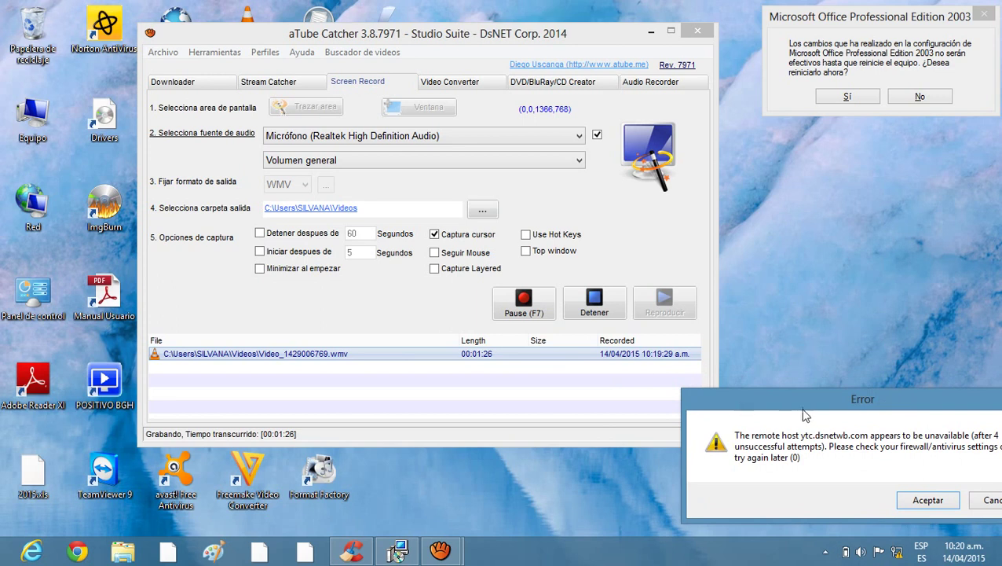
click(691, 411)
drag(839, 409, 512, 275)
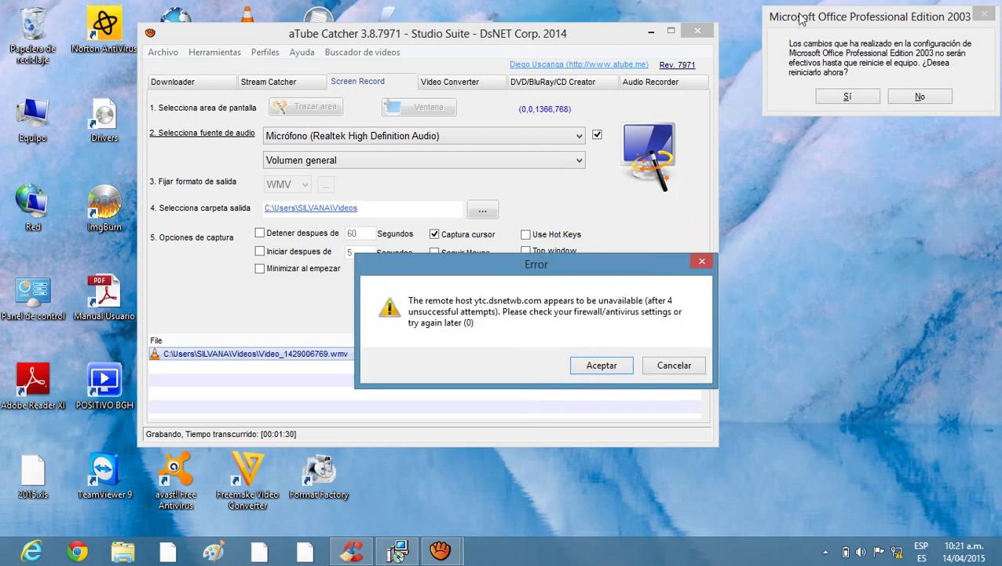
- Reposition the Office 2003 restart prompt over the aTube Catcher window and set the Error dialog below it
drag(801, 18, 378, 40)
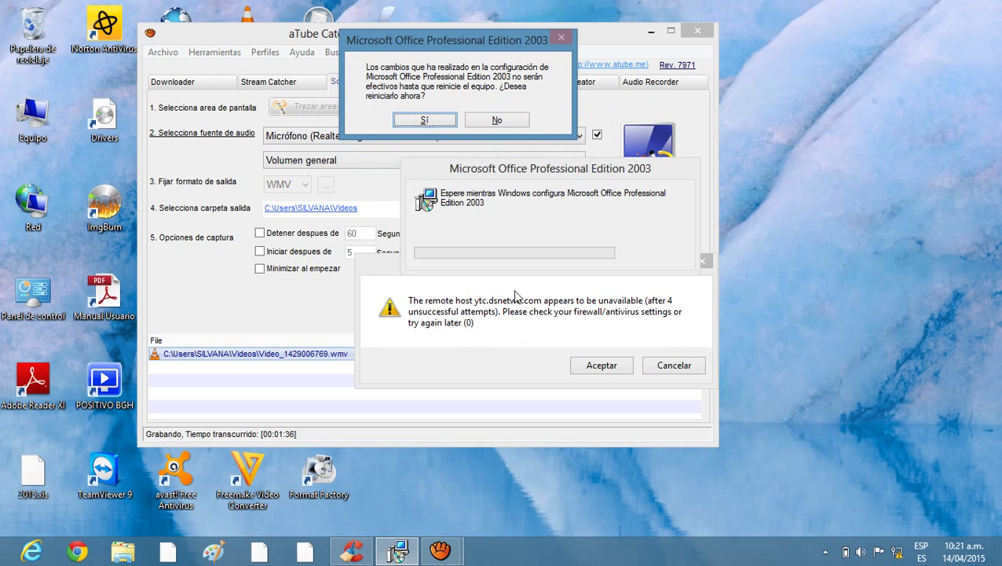
drag(405, 274, 408, 329)
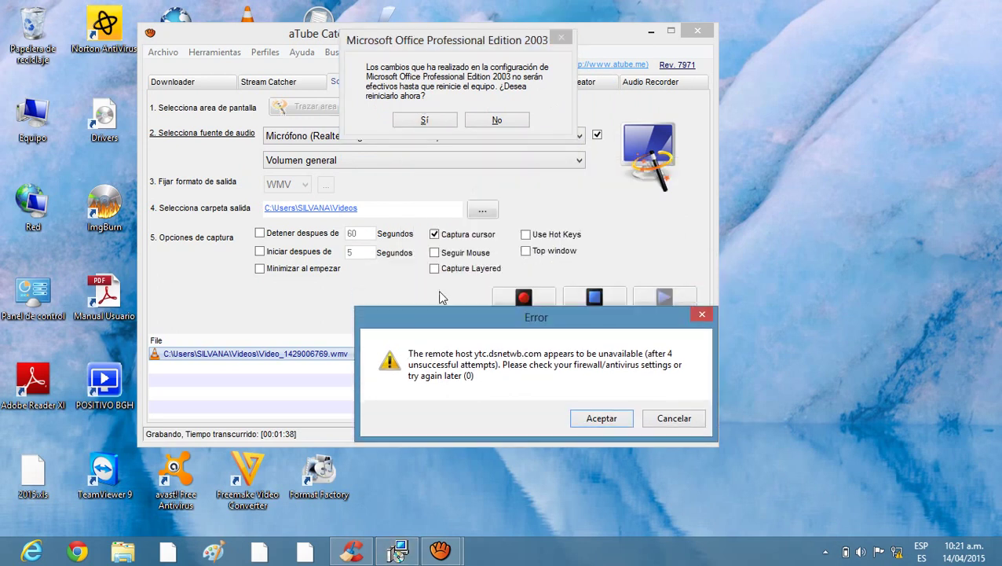
drag(364, 40, 317, 99)
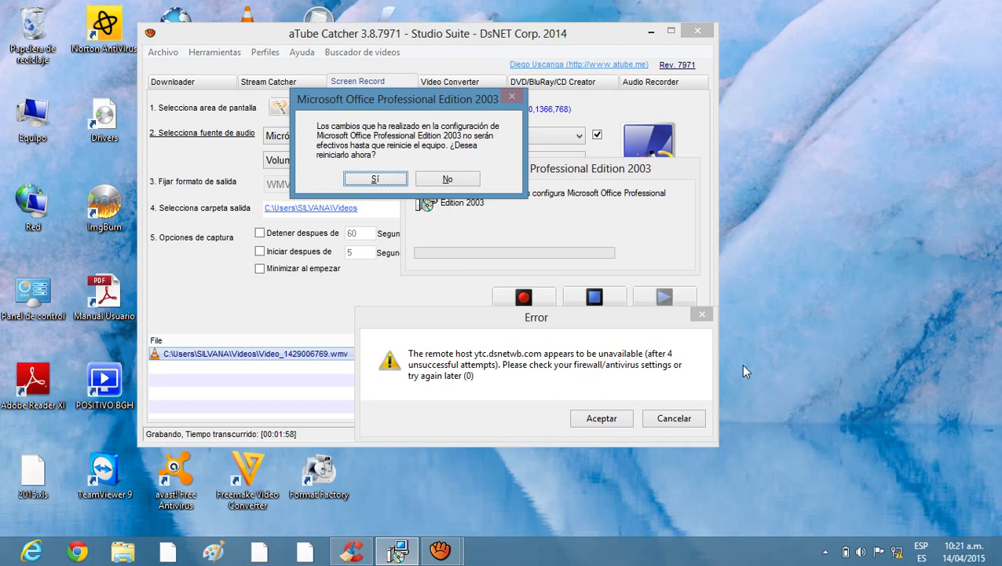
- Switch to the CCleaner window and back to aTube Catcher
key(alt+Tab)
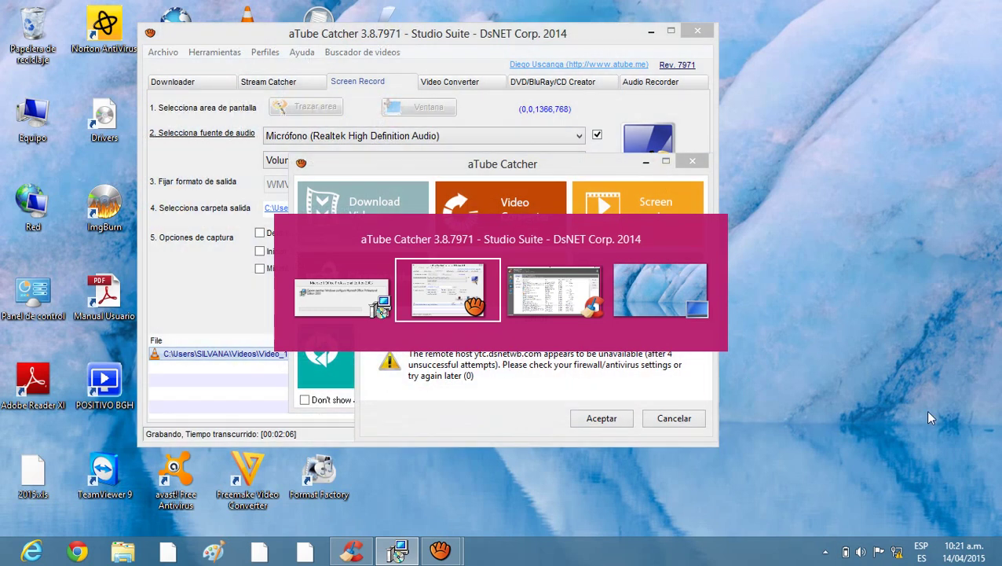
mouse_move(570, 307)
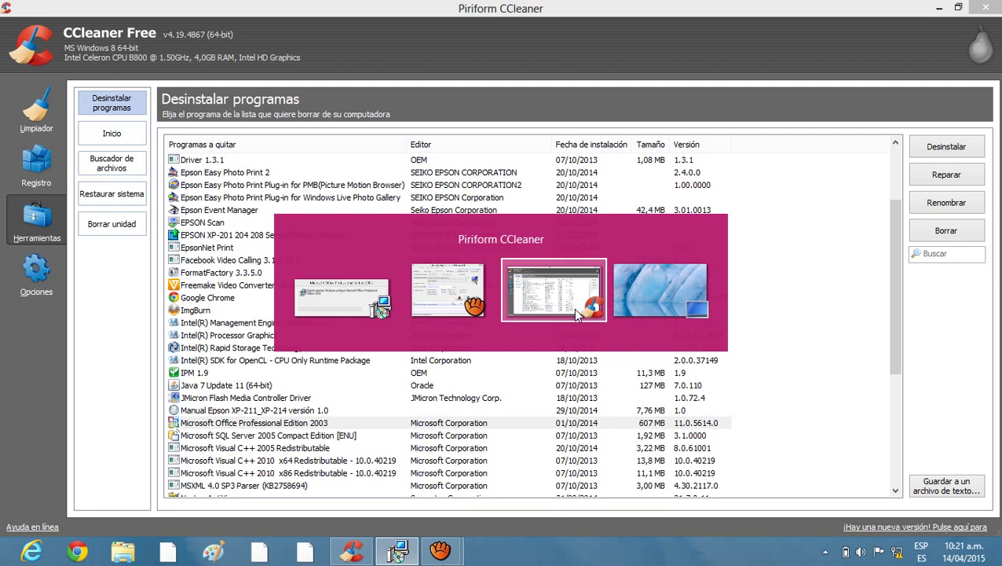
click(573, 308)
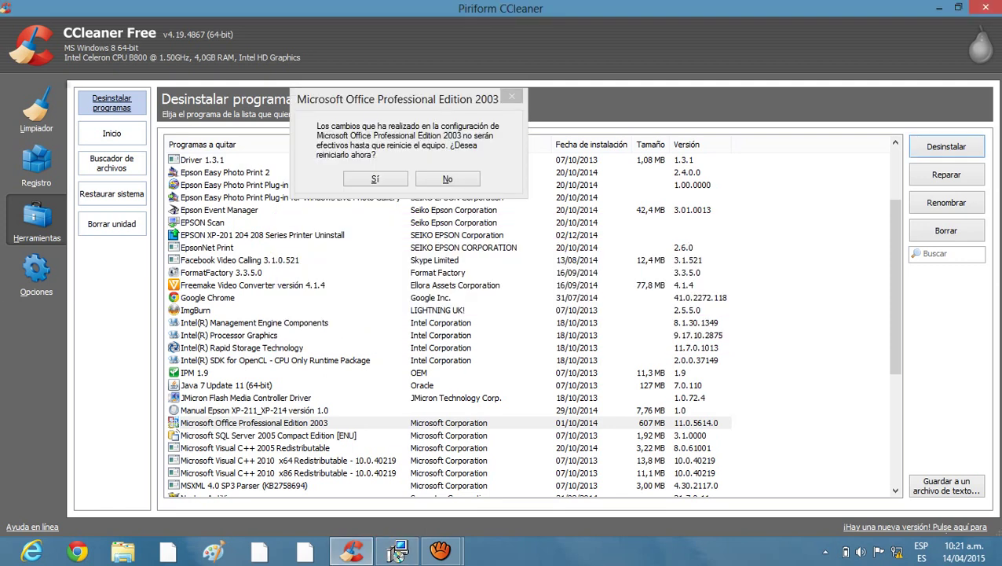
key(alt+Tab)
key(alt+Tab)
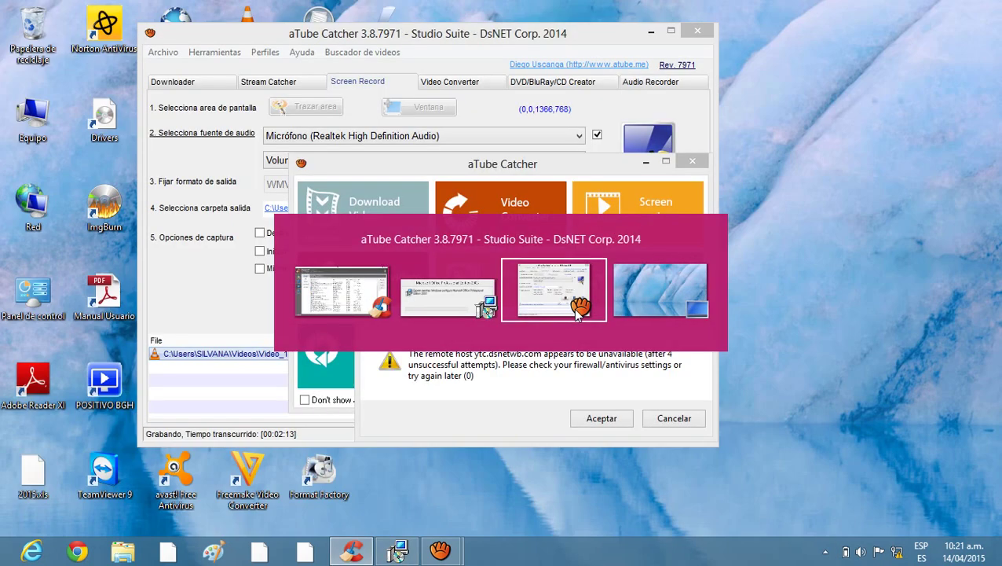
click(578, 310)
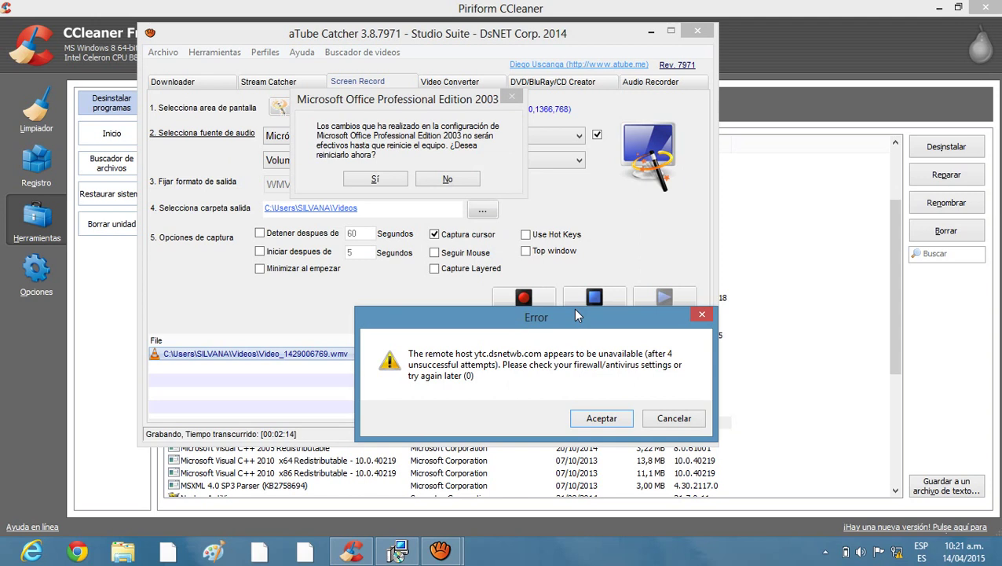
- Move the Error dialog off the aTube Catcher recording controls and cycle through the open windows and the desktop
drag(566, 313, 896, 390)
key(alt+Tab)
key(alt+Tab)
key(alt+Tab)
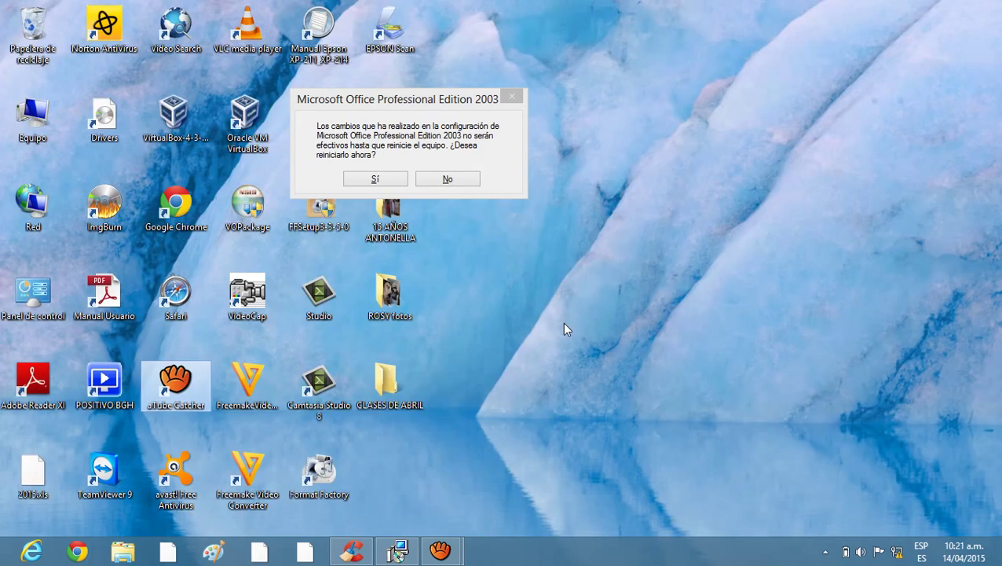
key(alt+Tab)
key(alt+Tab)
key(alt+Tab)
key(alt+Tab)
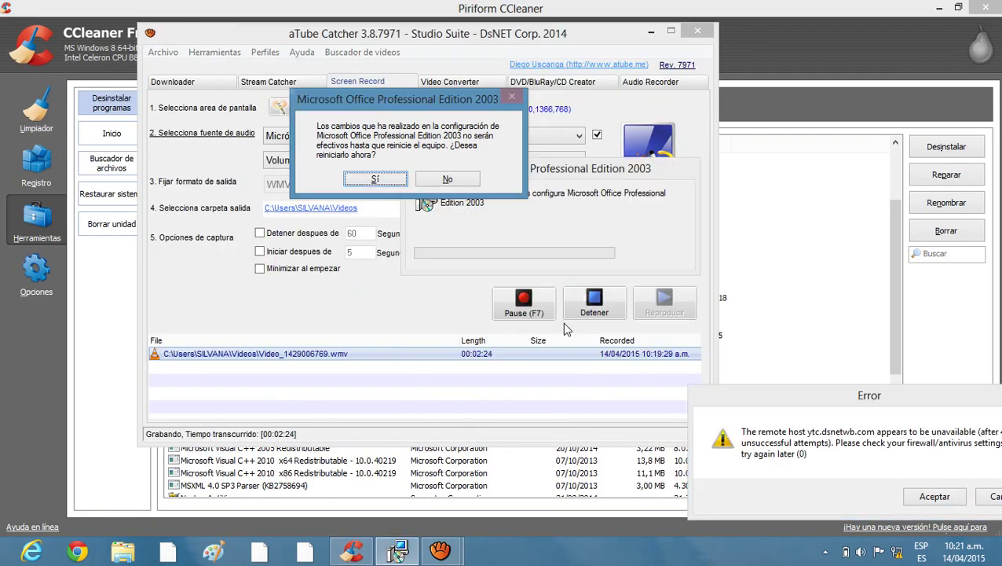
key(alt+Tab)
key(alt+Tab)
key(alt+Tab)
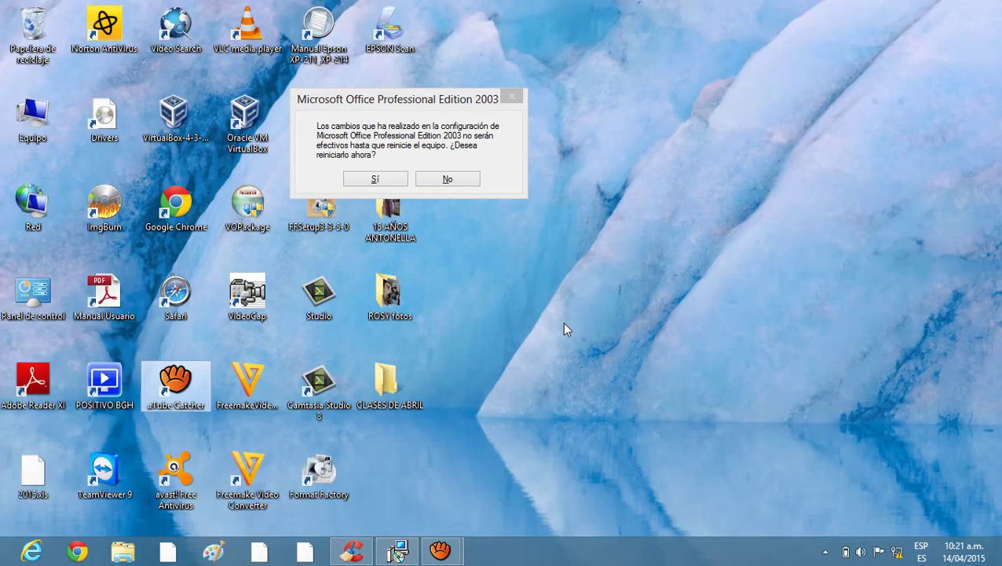
key(alt+Tab)
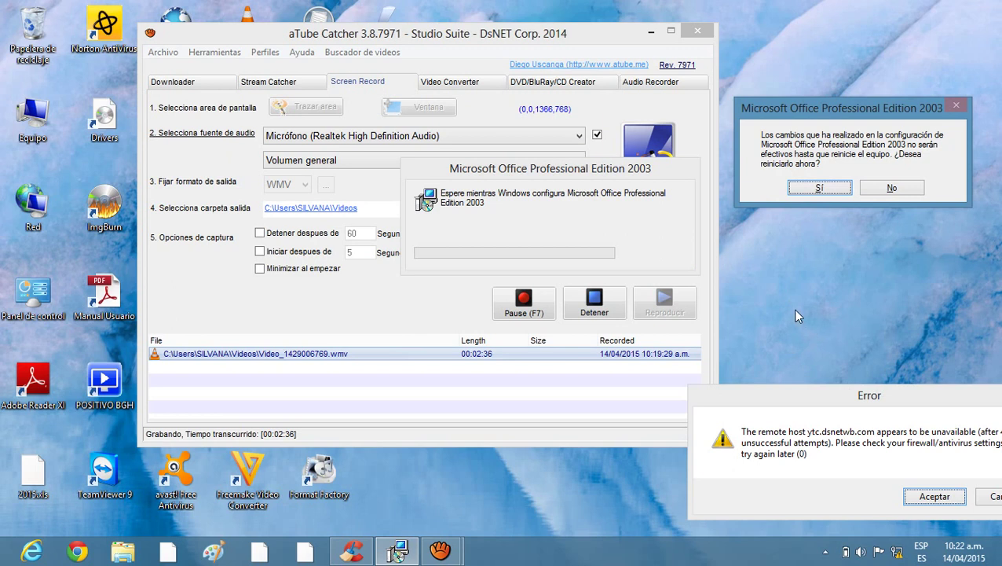
- Switch to CCleaner and review the analysis details in its Limpiador section
click(397, 552)
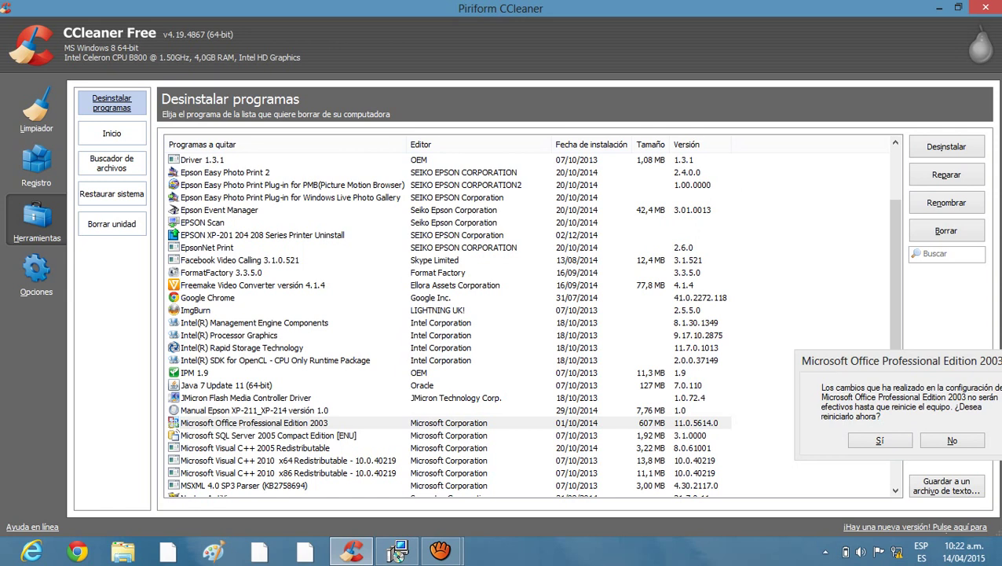
click(36, 110)
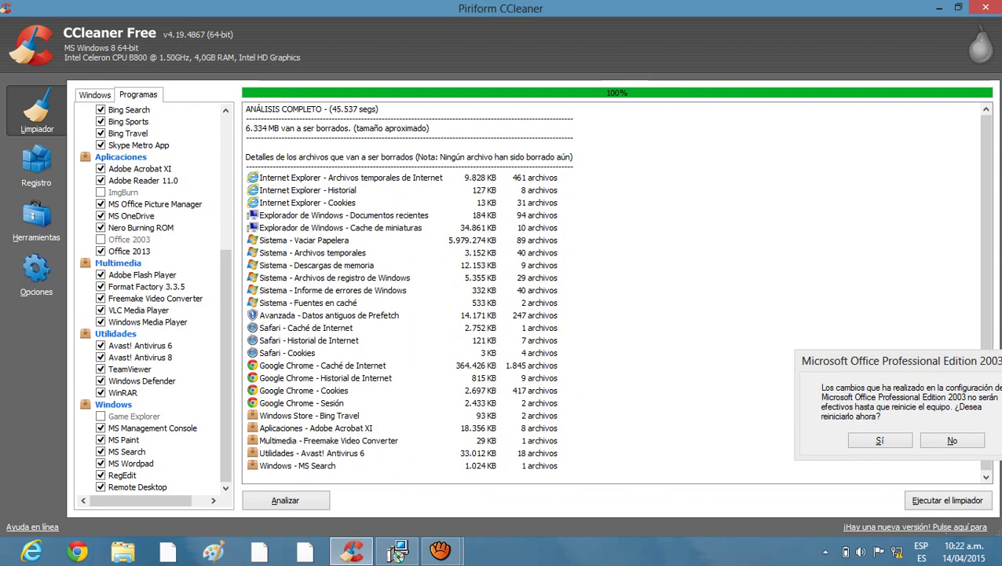
scroll(398, 553, up, 6)
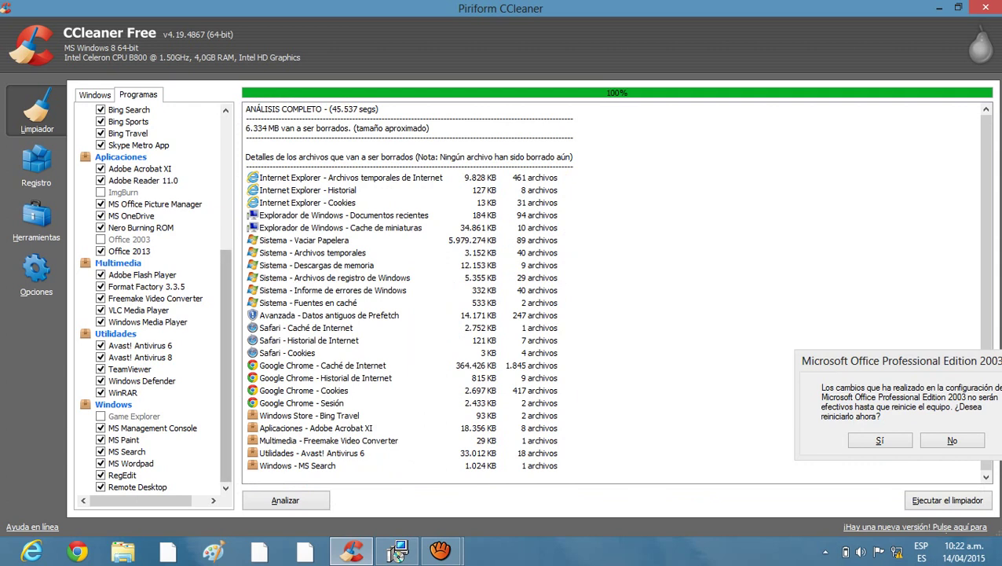
scroll(398, 552, down, 6)
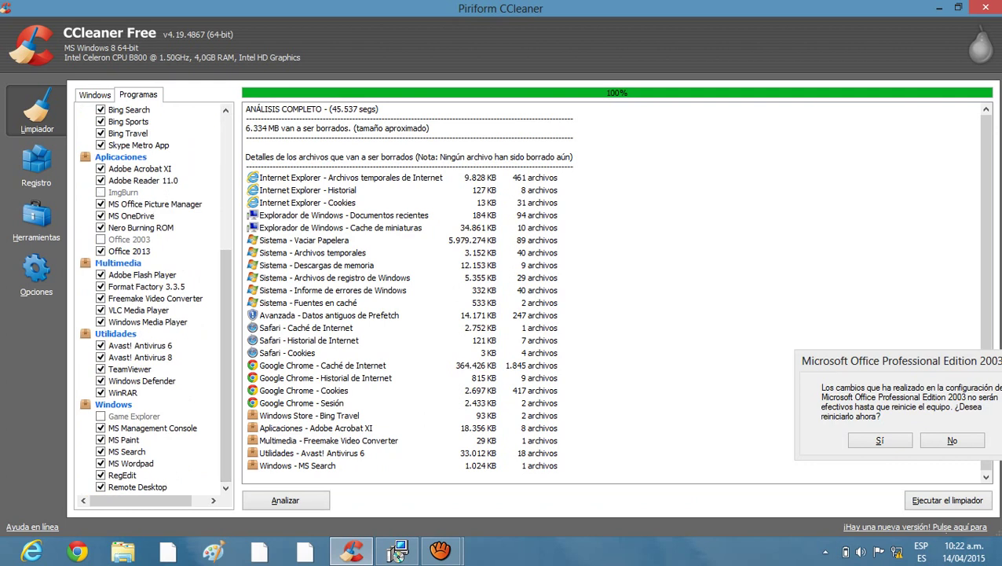
- Show CCleaner's Registro section, minimize the CCleaner window and restore it
key(alt+r)
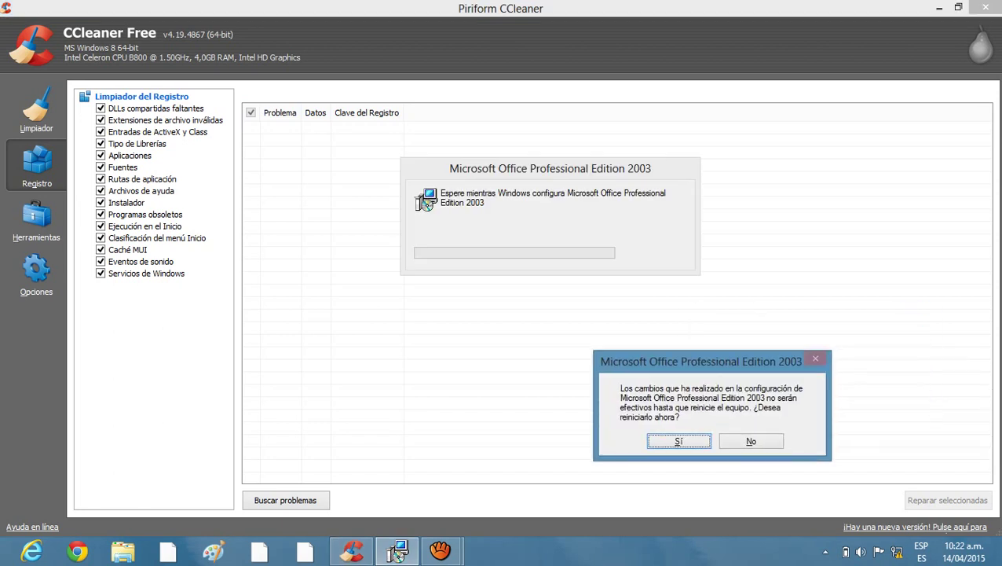
click(938, 7)
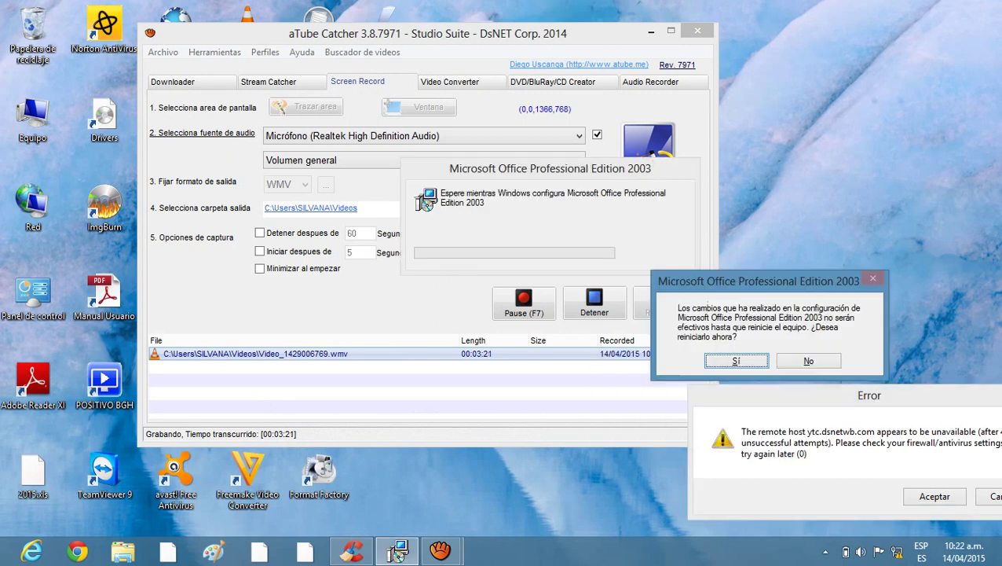
click(351, 551)
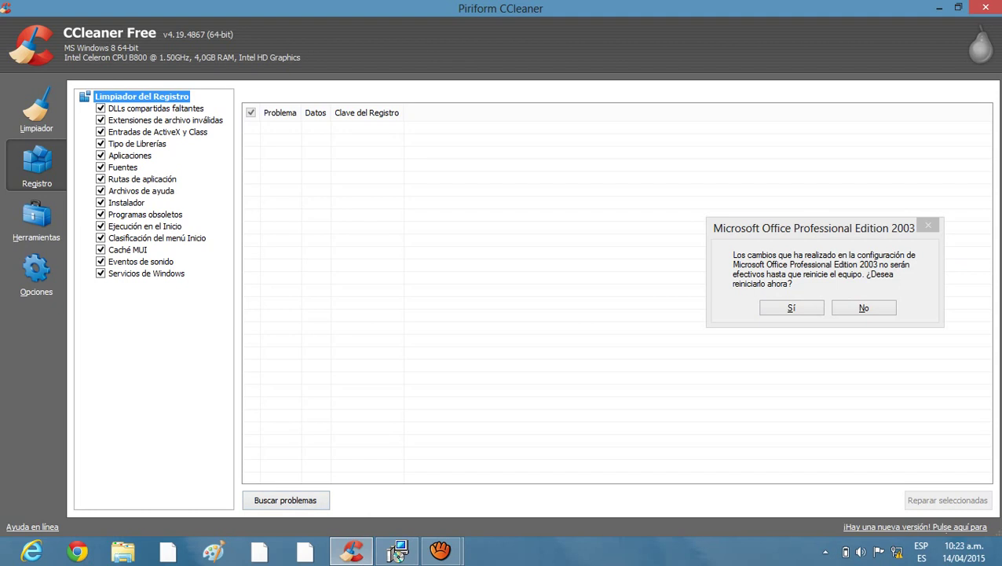
- View CCleaner's Opciones section and look through the installed programs under Herramientas
click(36, 275)
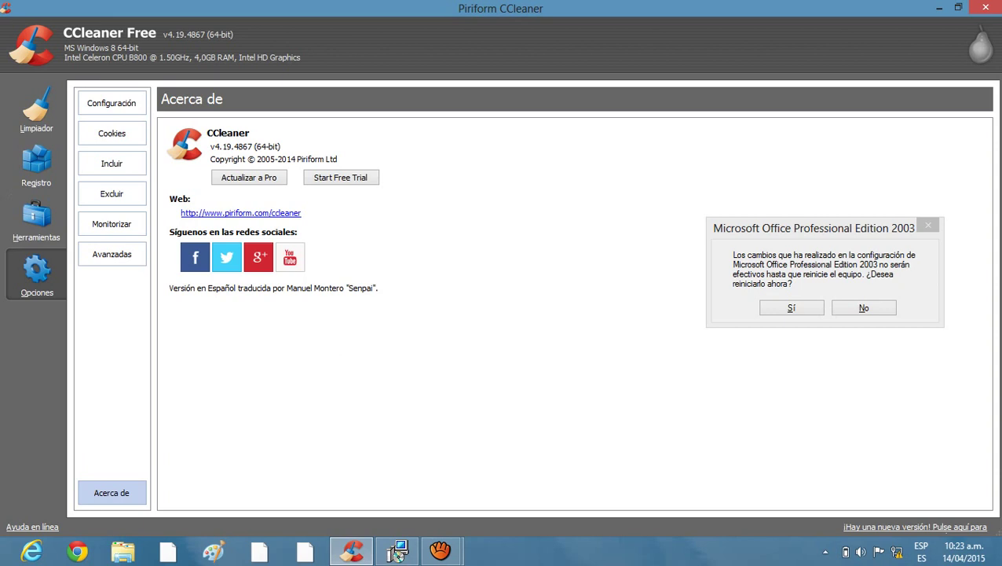
click(36, 220)
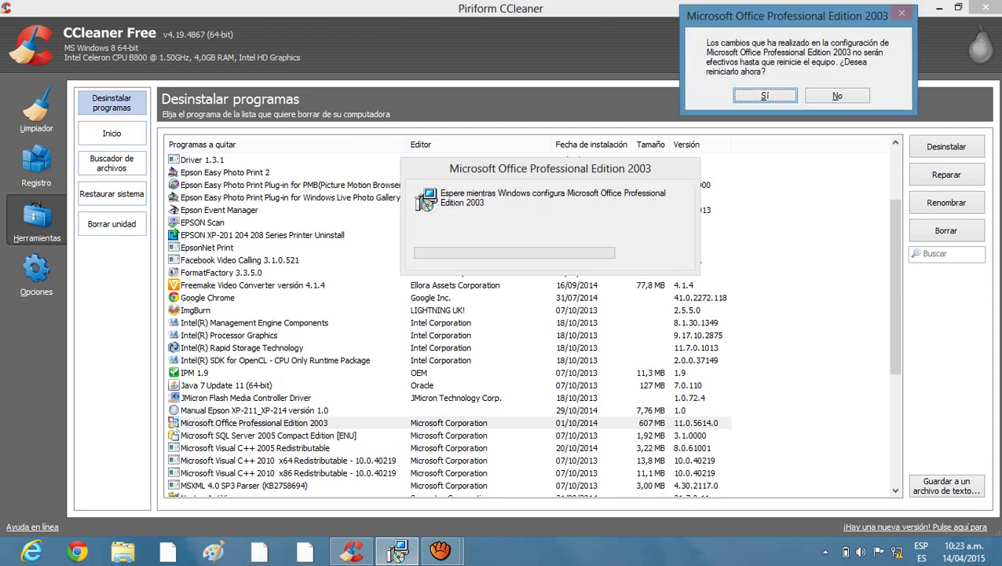
scroll(398, 552, down, 5)
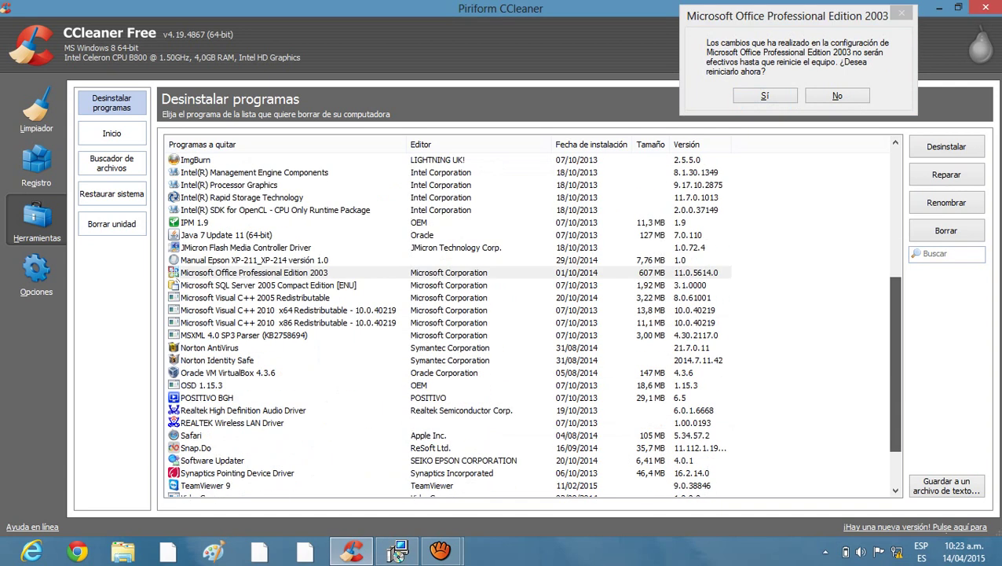
scroll(399, 552, down, 1)
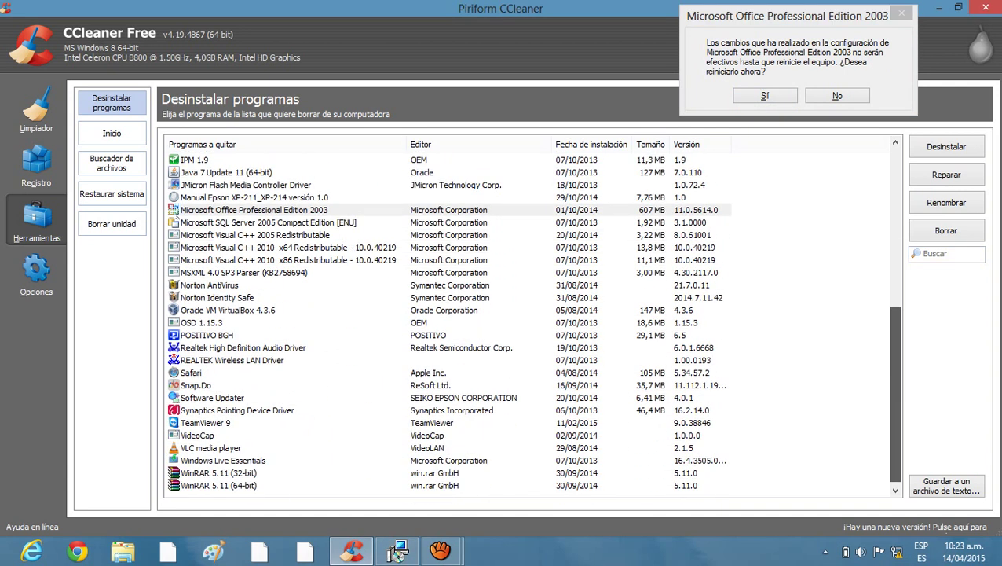
scroll(398, 552, up, 1)
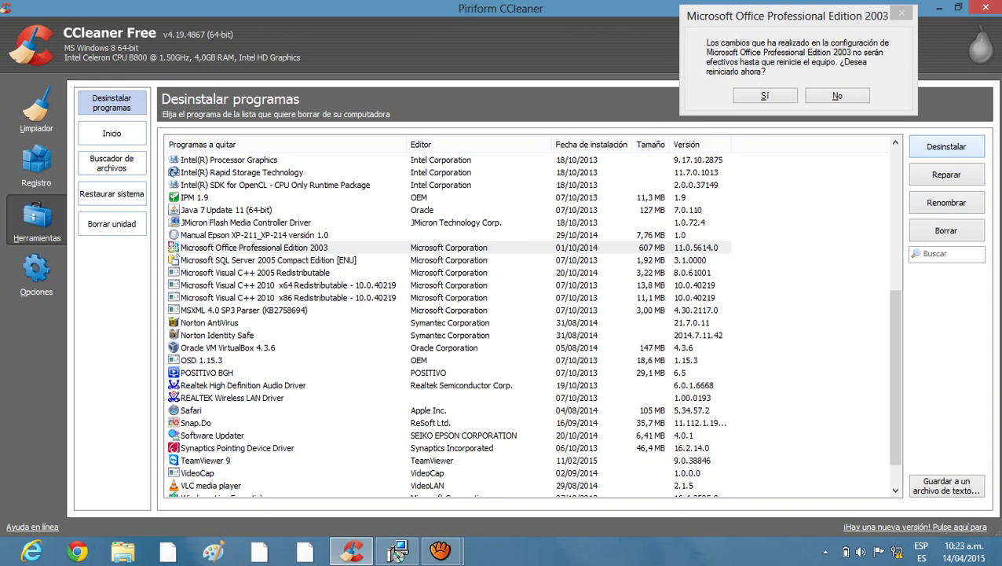
- Return to the aTube Catcher window and move the Error dialog fully onto the desktop
click(398, 550)
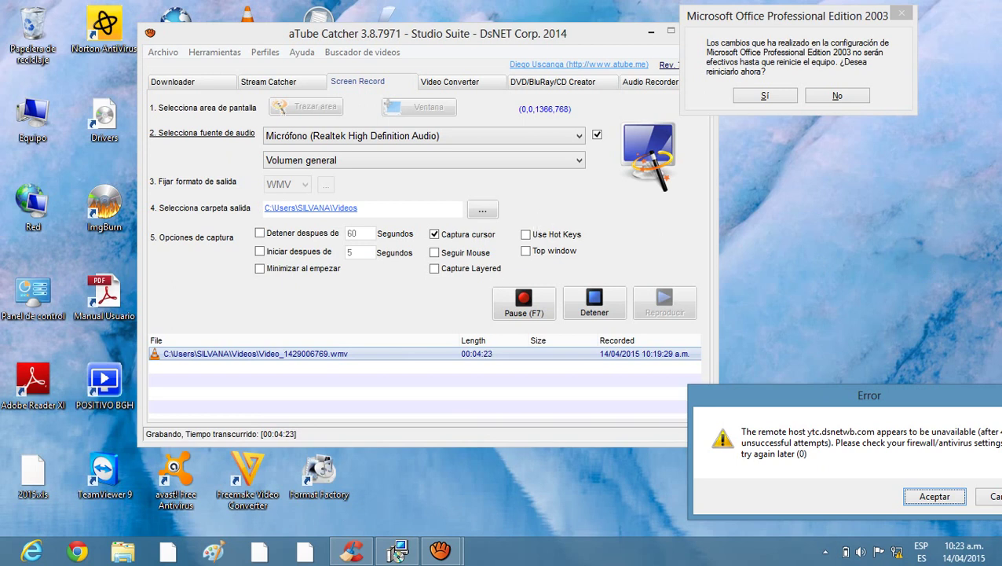
drag(906, 394, 812, 388)
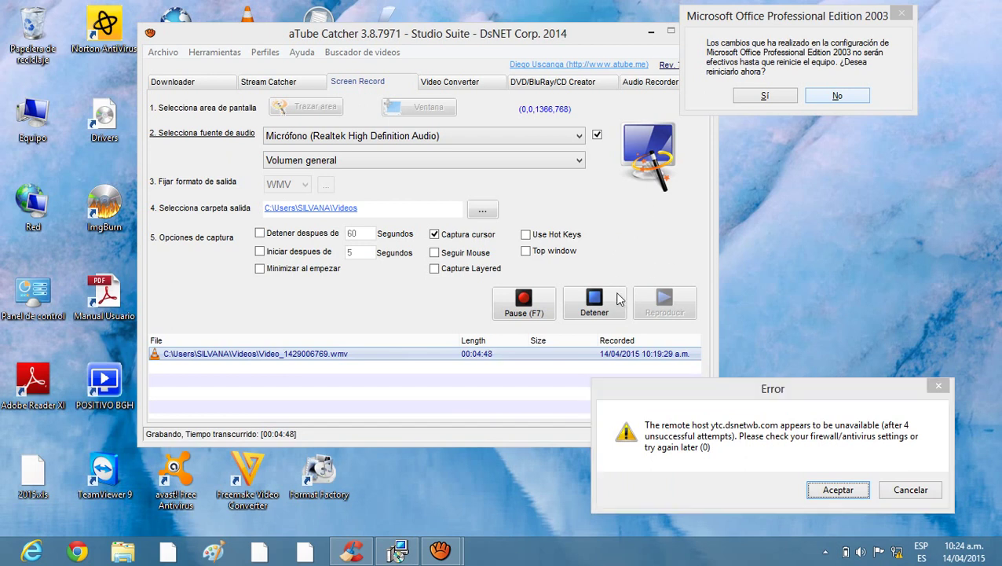
click(881, 458)
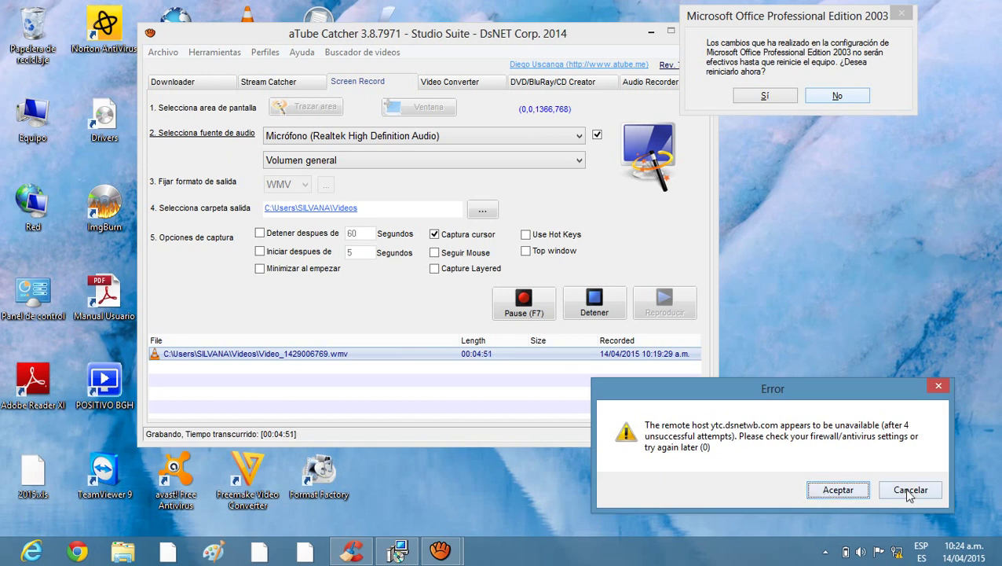